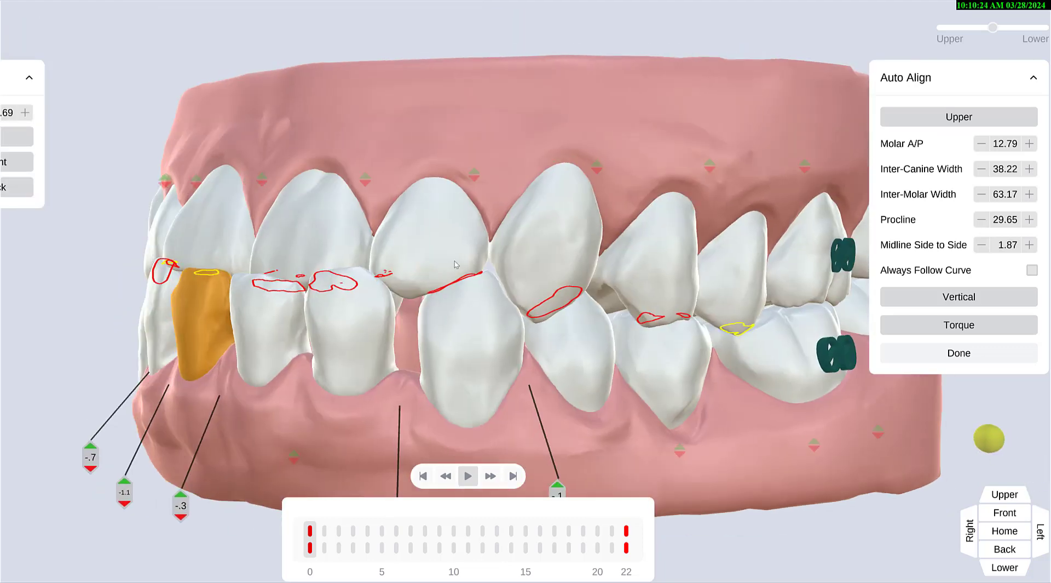
Step: Scrub the treatment timeline from stage 0 to final stage 22, showing aligned arches with brackets and wires
drag(454, 264, 564, 248)
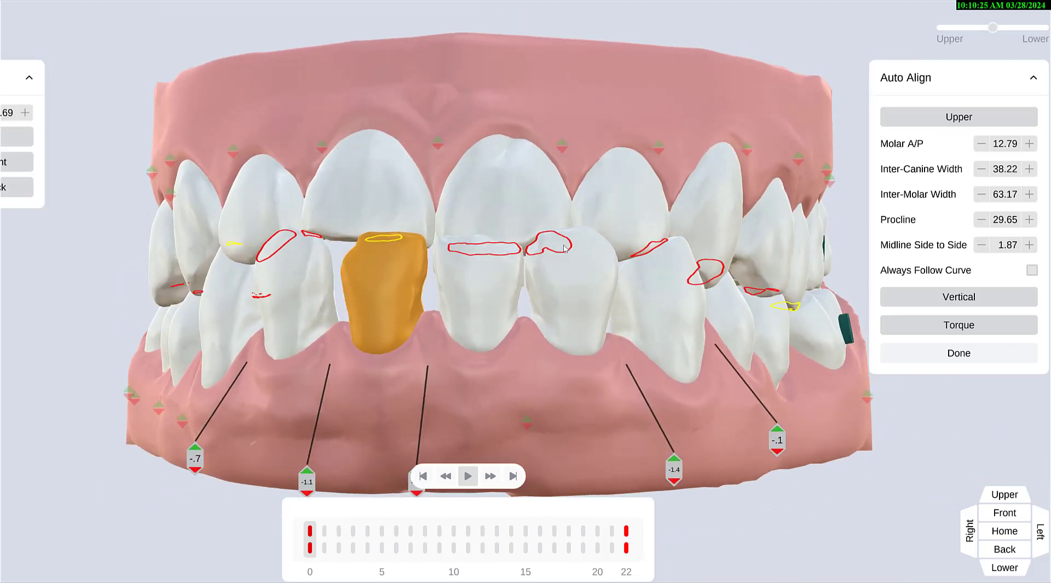
scroll(550, 263, down, 3)
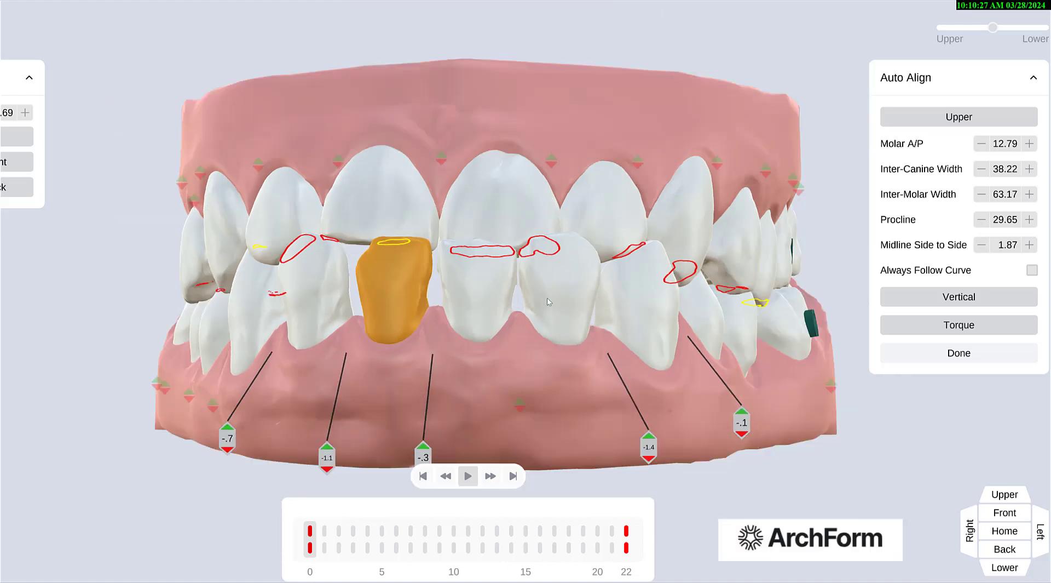
mouse_move(547, 307)
mouse_down()
mouse_move(724, 298)
mouse_move(550, 306)
mouse_up()
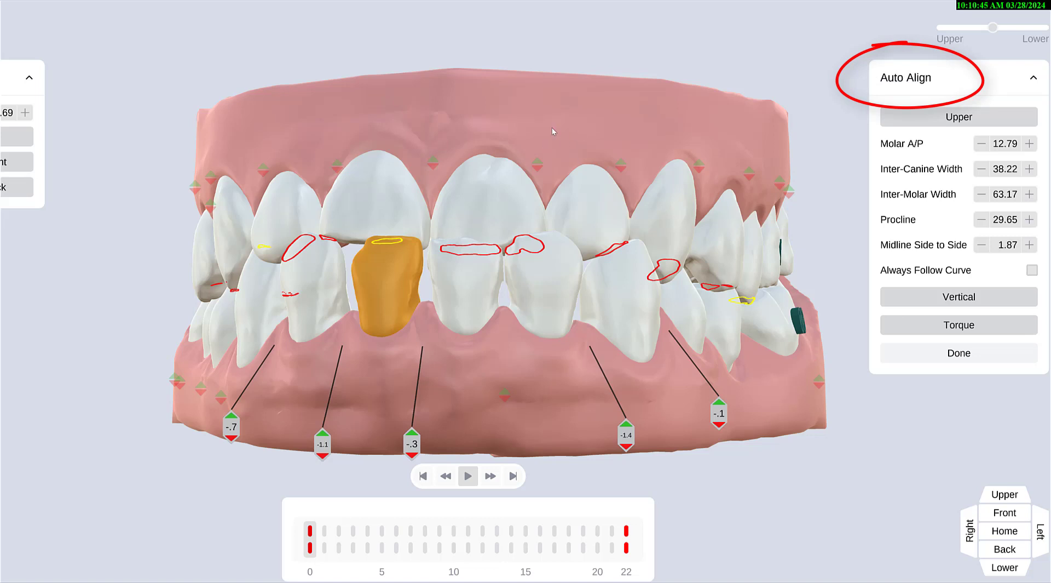
drag(535, 358, 566, 343)
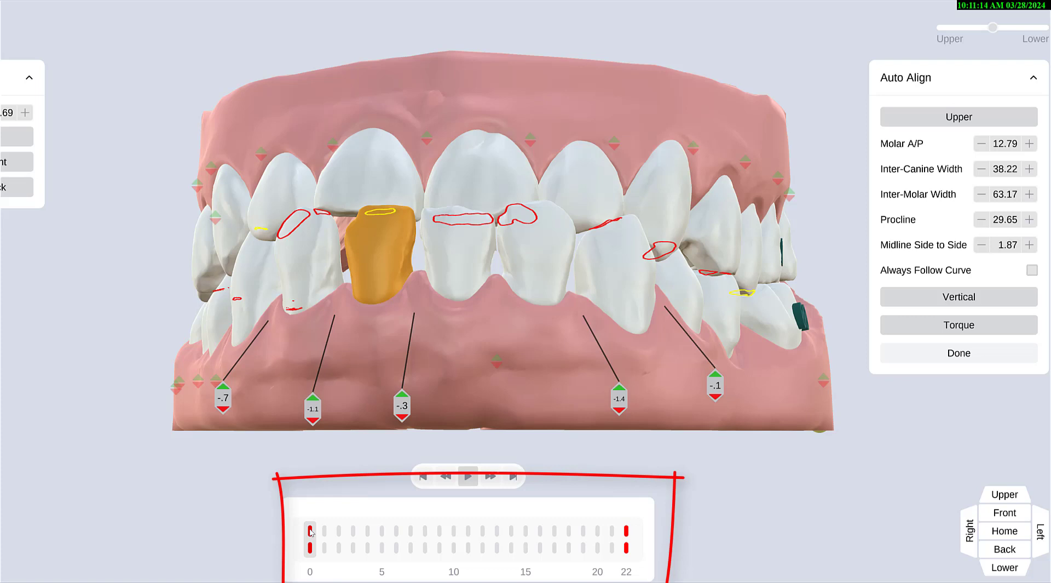
drag(321, 533, 633, 531)
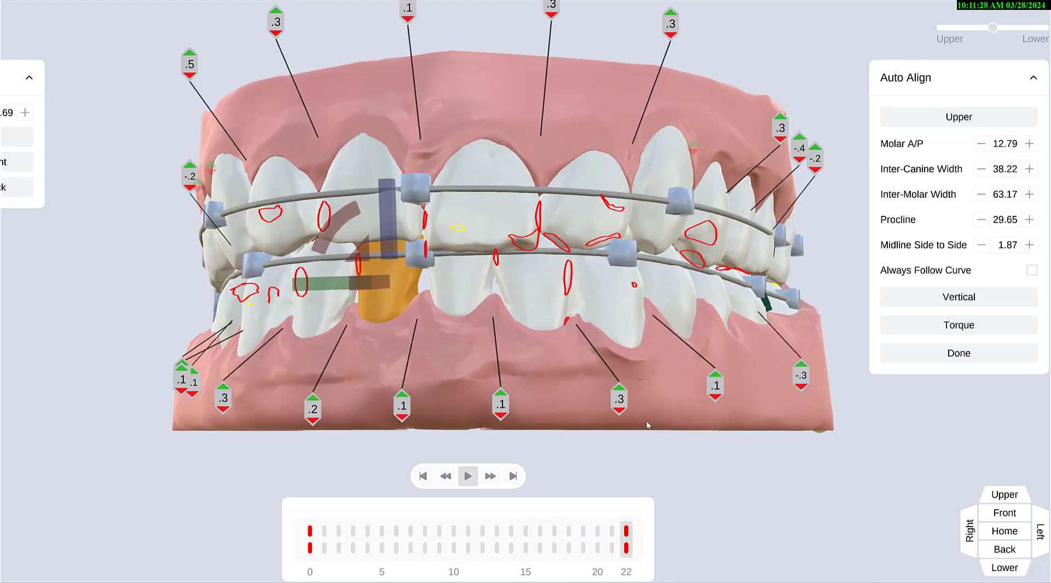
Step: Raise the upper central incisor's bracket slightly, changing its movement value to .2, then select the lower incisor bracket
drag(646, 395, 462, 402)
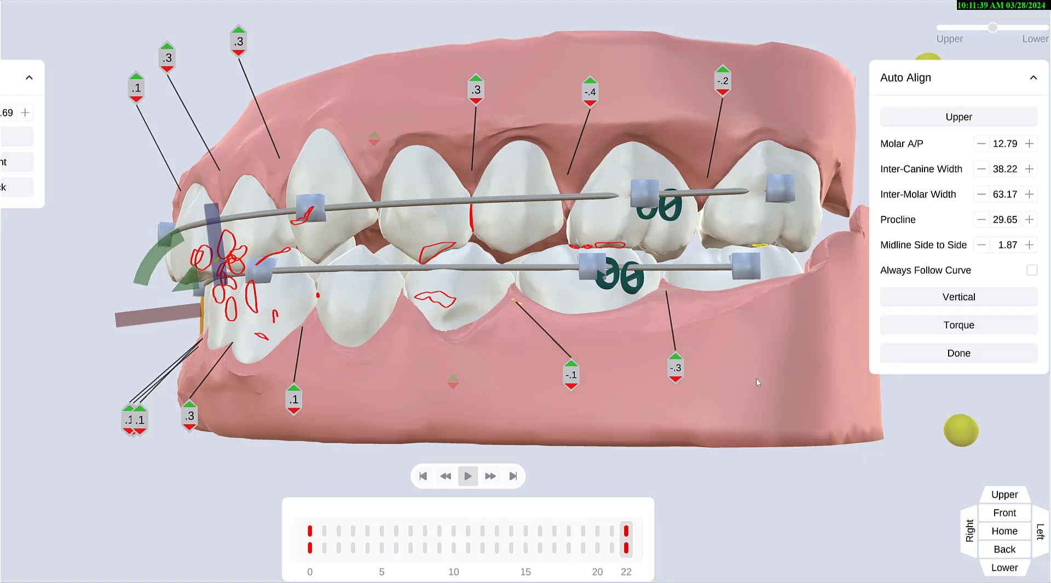
drag(740, 380, 999, 379)
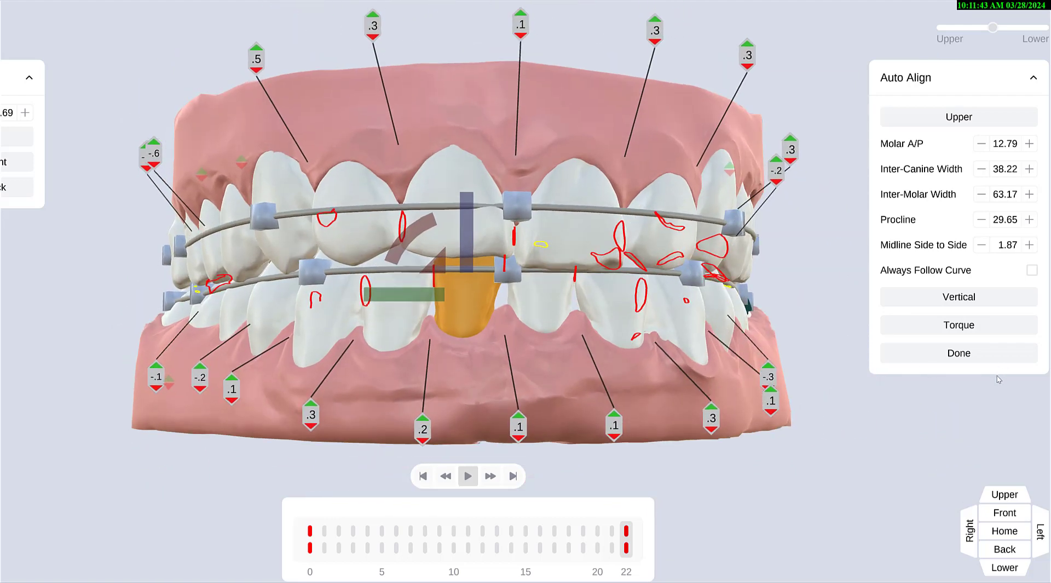
click(516, 205)
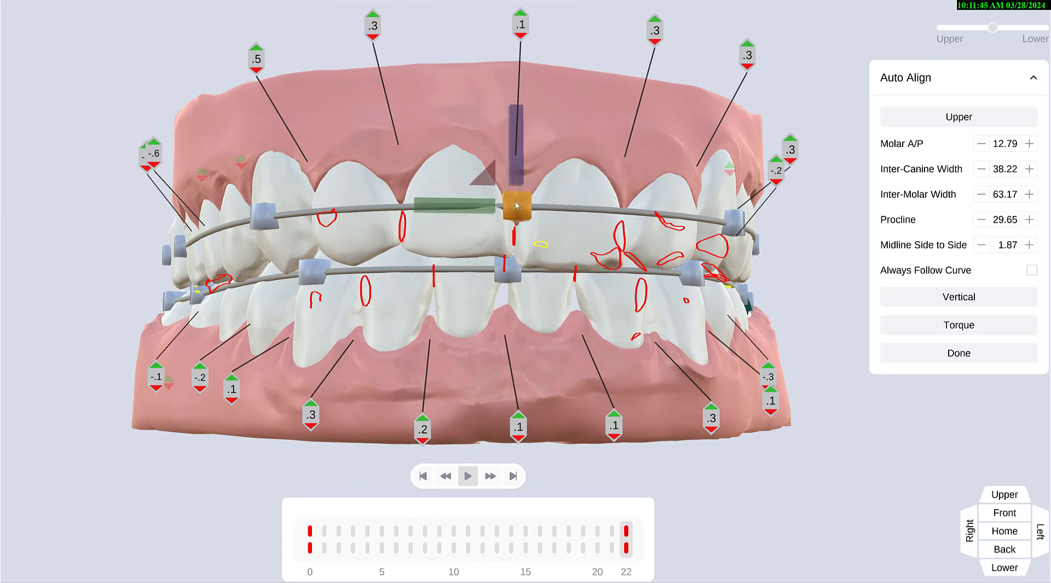
mouse_move(518, 162)
mouse_down()
mouse_move(517, 147)
mouse_move(517, 165)
mouse_up()
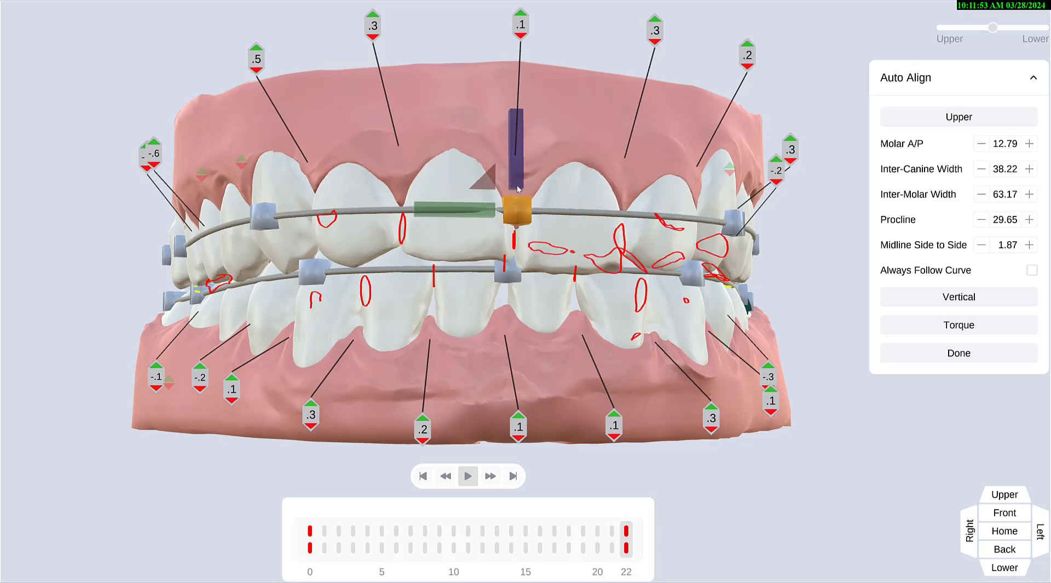
click(508, 276)
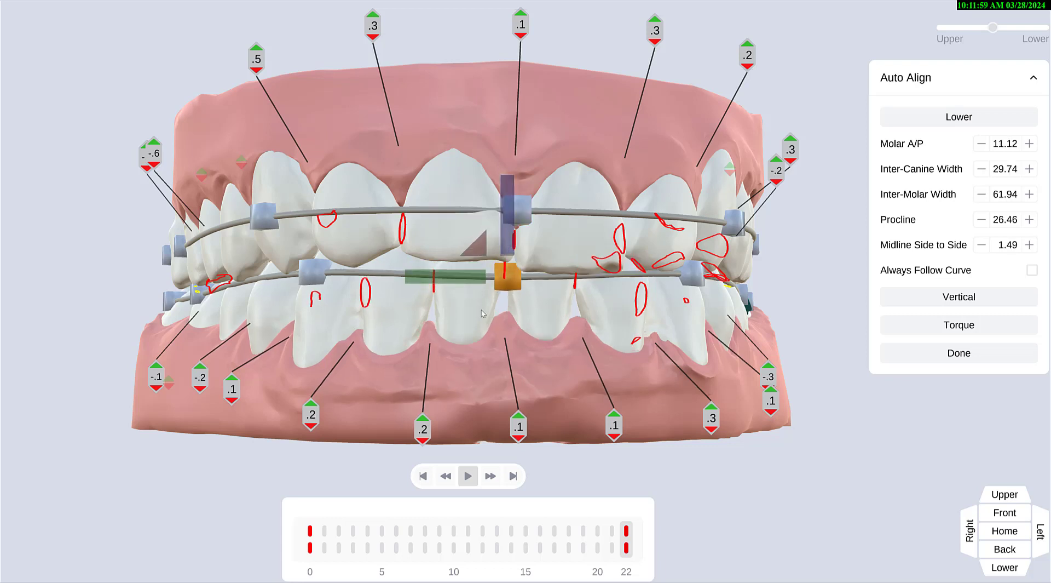
Step: Lower the lower-left bracket slightly on its tooth
click(312, 278)
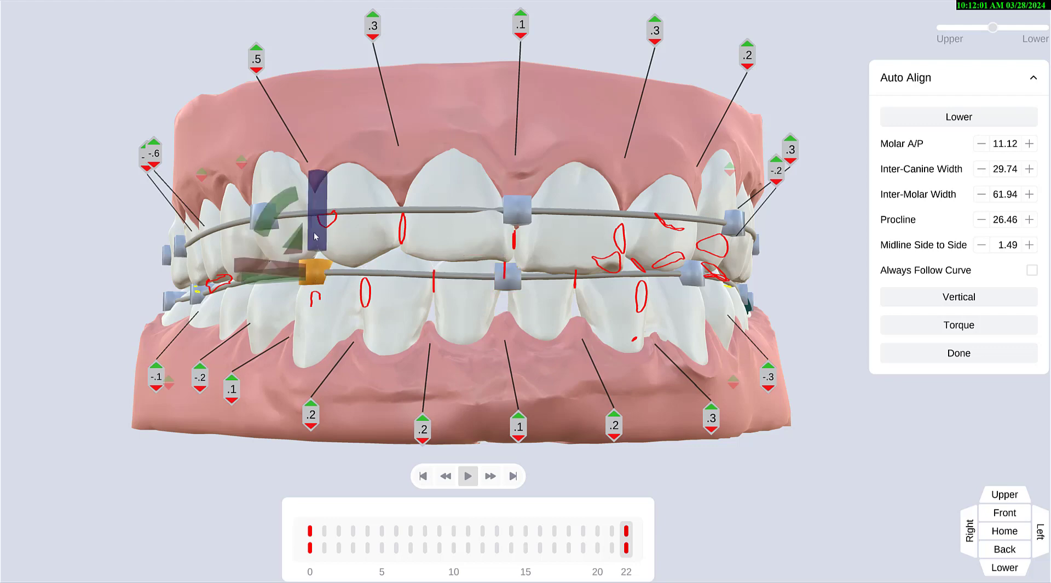
drag(316, 236, 316, 257)
drag(619, 373, 472, 363)
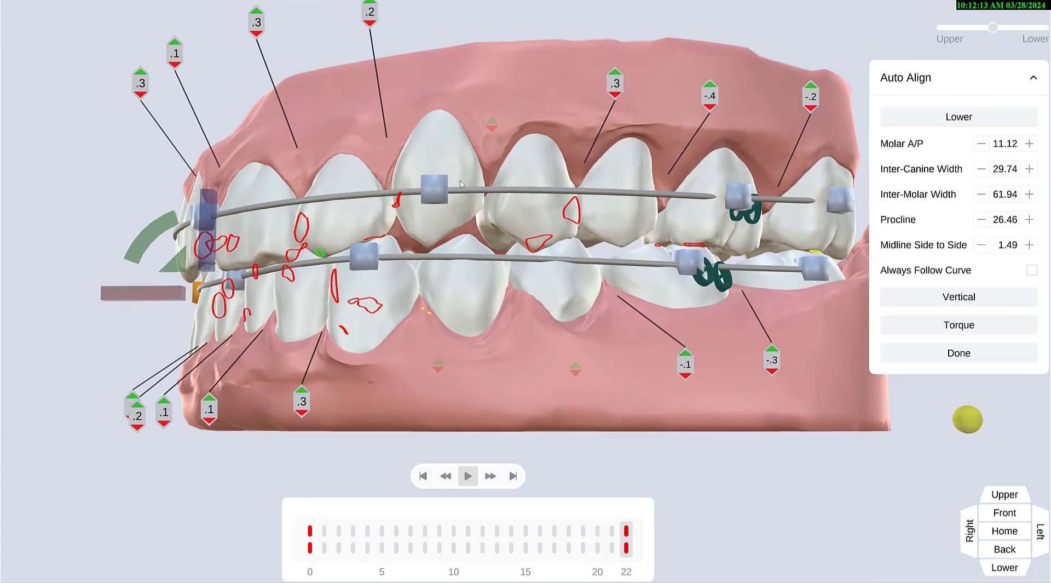
Step: Move the upper front tooth downward
click(438, 140)
drag(435, 130, 430, 143)
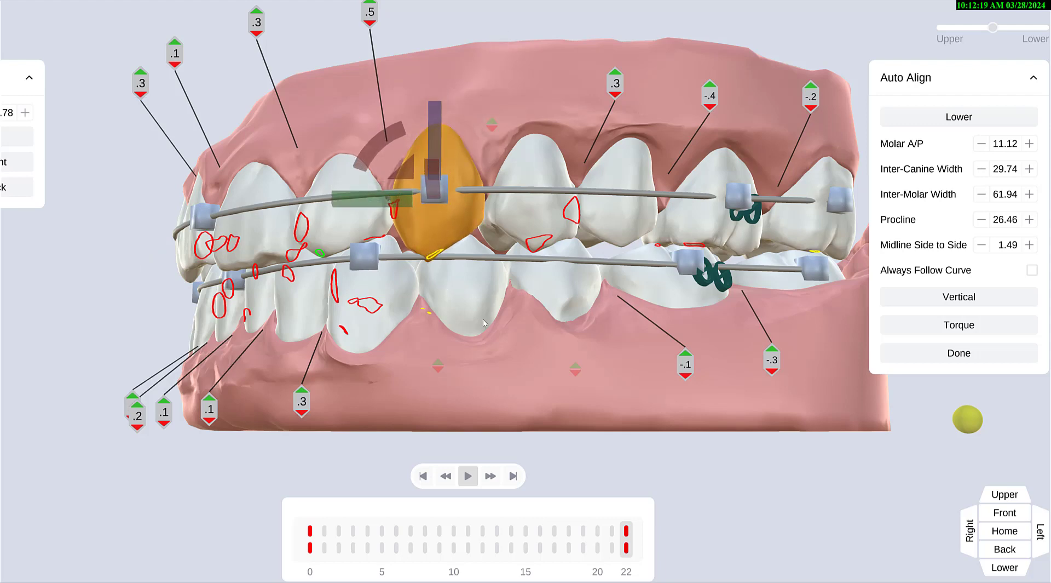
drag(744, 337, 756, 174)
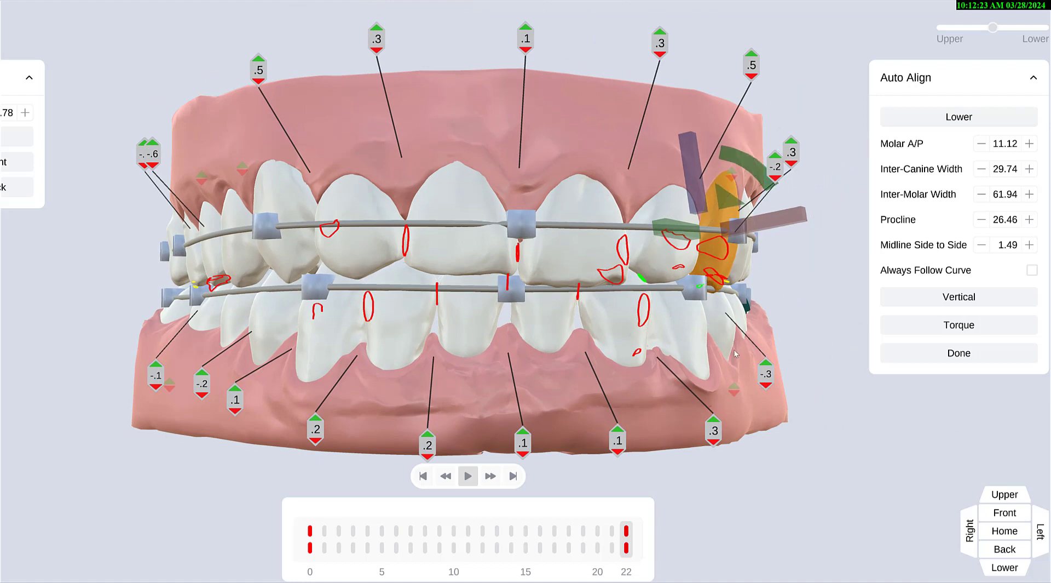
drag(670, 386, 548, 228)
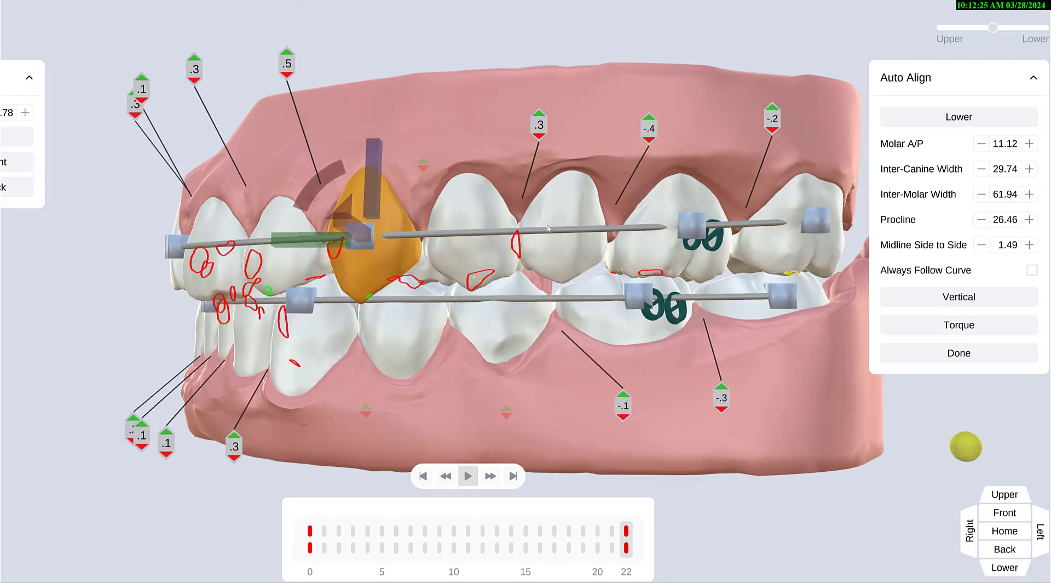
Step: Rotate the lower tooth beneath the neighbouring upper tooth
click(568, 248)
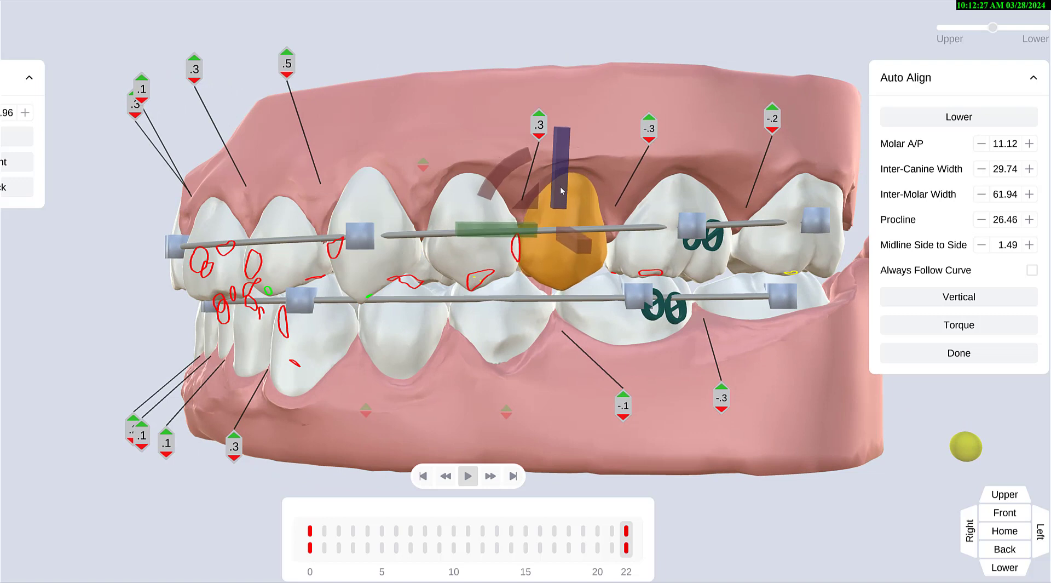
click(513, 316)
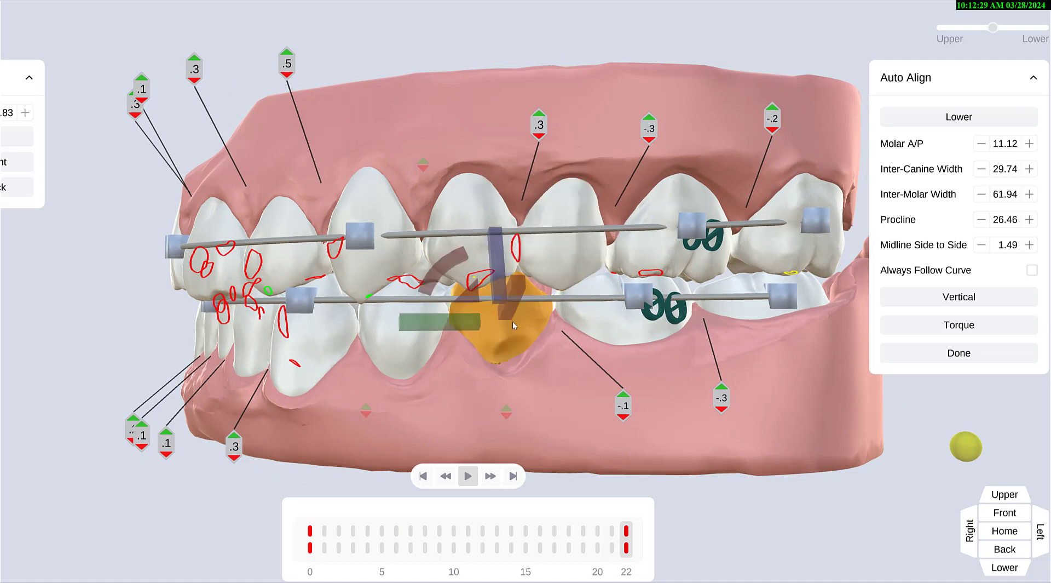
drag(457, 253, 442, 251)
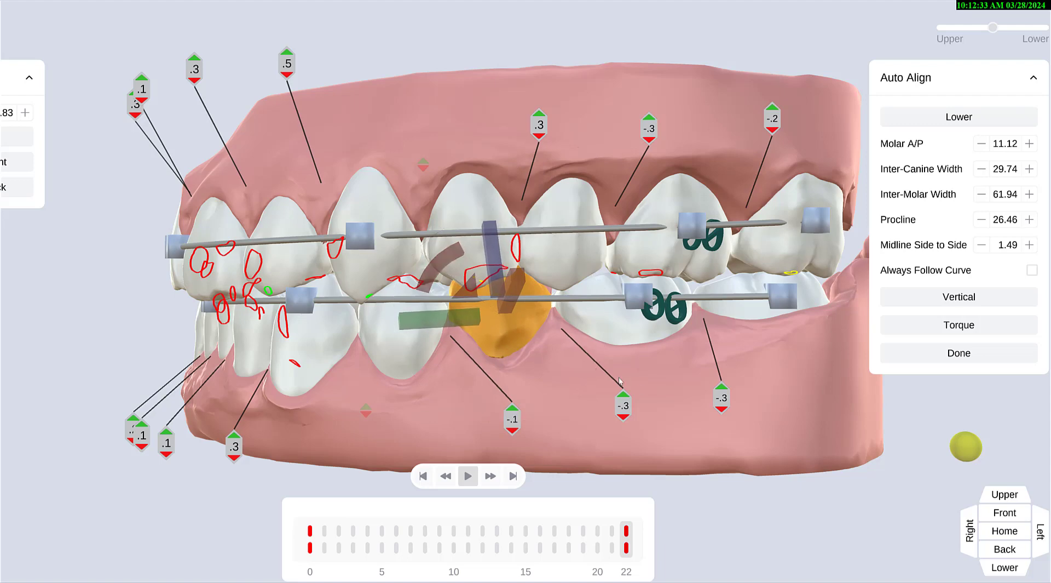
drag(712, 398, 990, 376)
drag(558, 432, 609, 390)
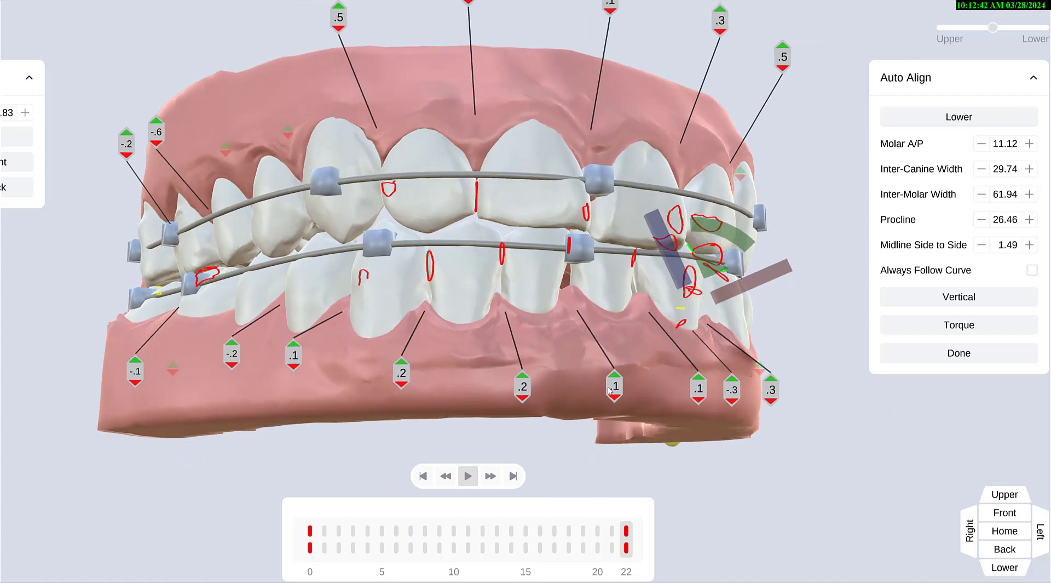
Step: Raise the lower front tooth's bracket higher on the wire
click(375, 248)
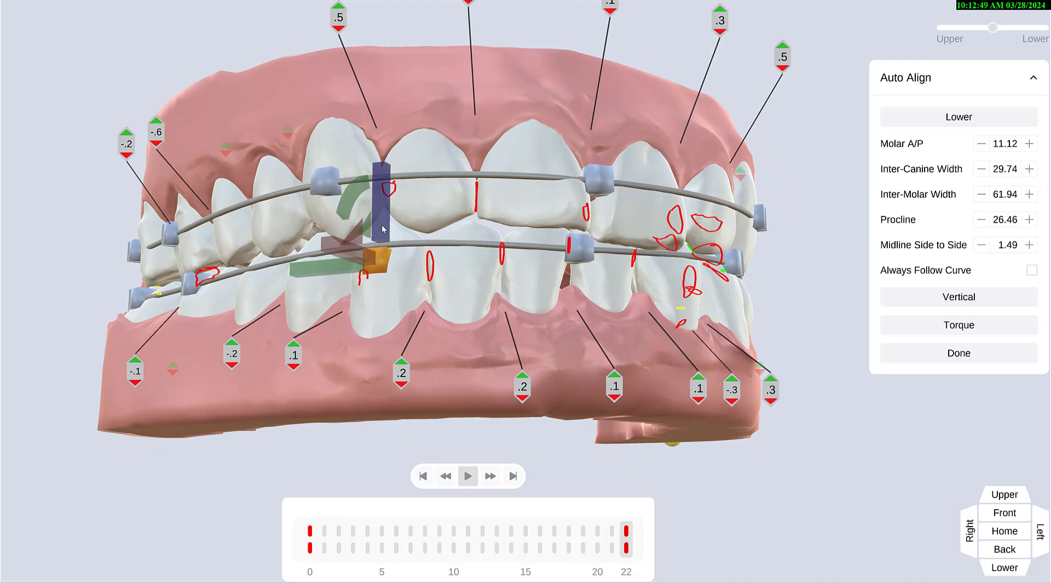
drag(383, 224, 386, 204)
drag(510, 374, 441, 377)
Step: Tilt the upper central incisor so its label reads .2, then select the upper lateral incisor
click(420, 207)
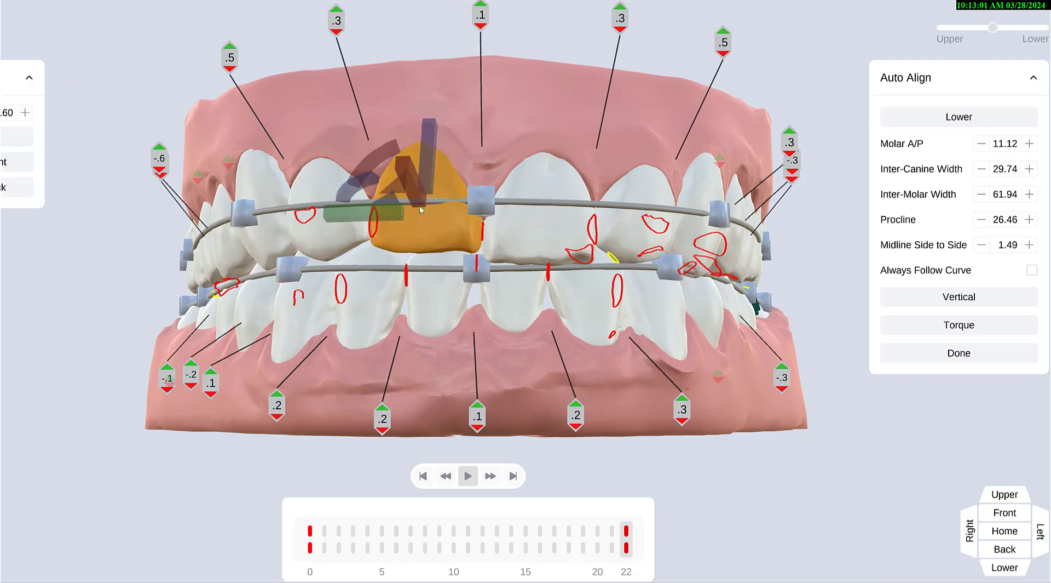
drag(433, 161, 319, 191)
click(319, 191)
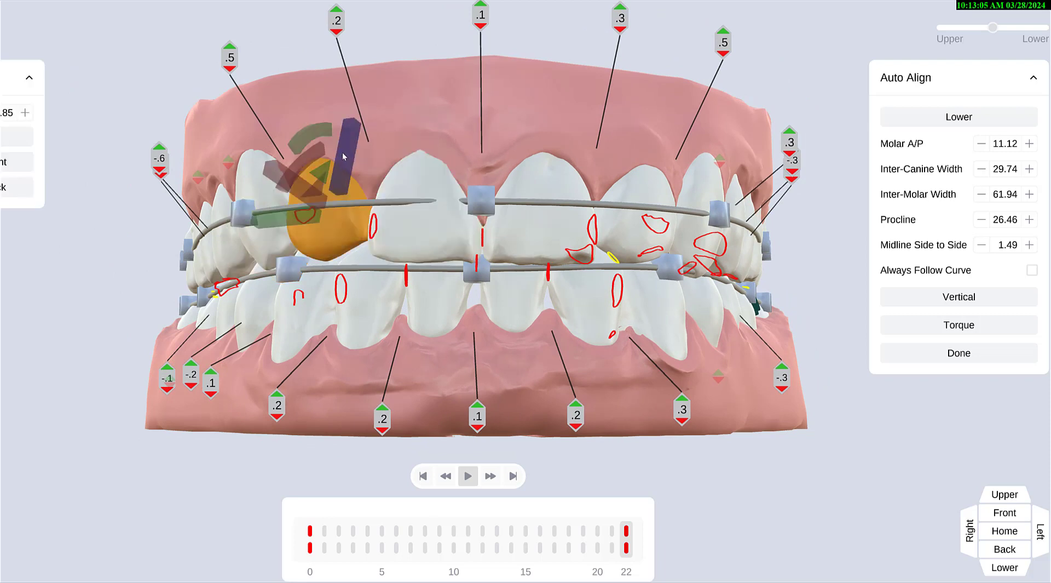
drag(503, 396, 521, 383)
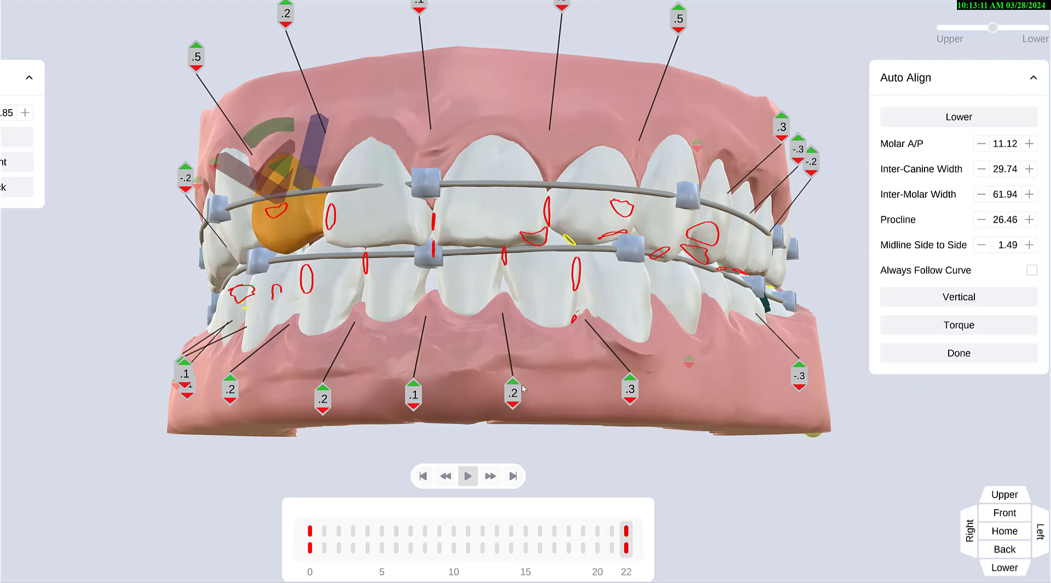
Step: In the upper occlusal view, rotate the right-side upper premolar slightly, changing its value from .3 to .2
click(1005, 494)
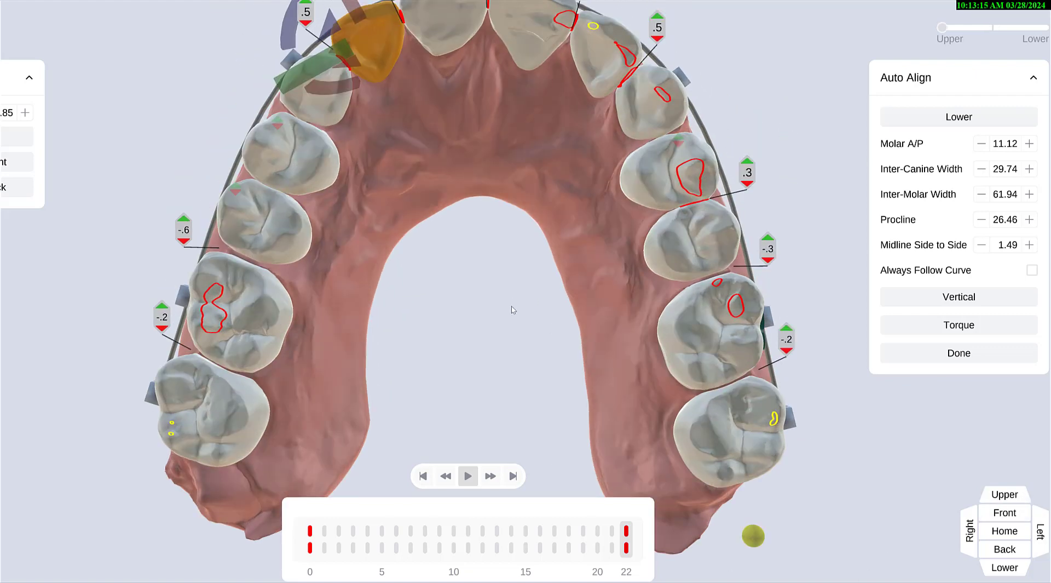
scroll(513, 310, down, 3)
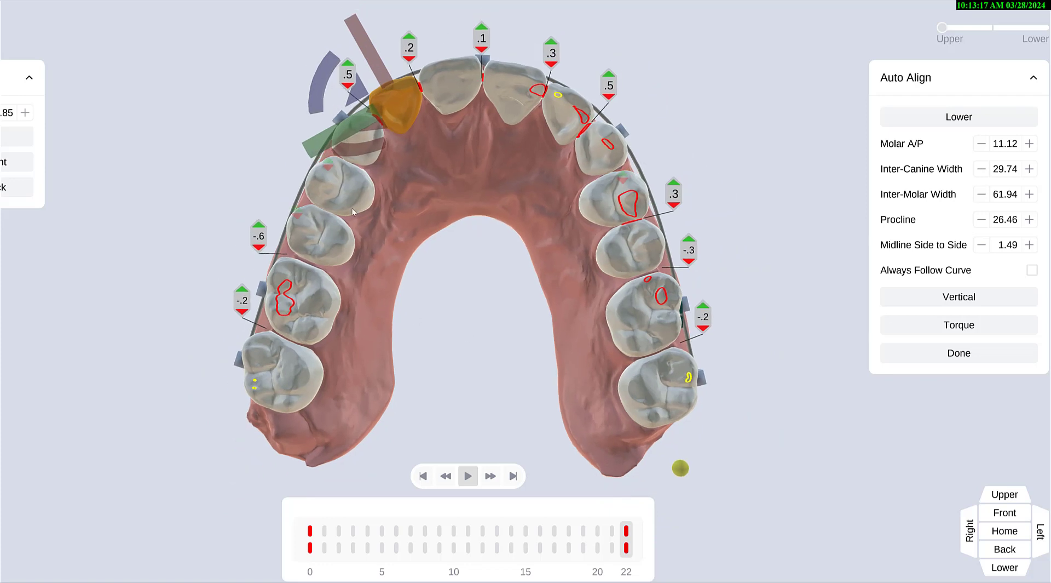
mouse_move(499, 241)
mouse_down()
mouse_move(493, 286)
mouse_move(495, 244)
mouse_up()
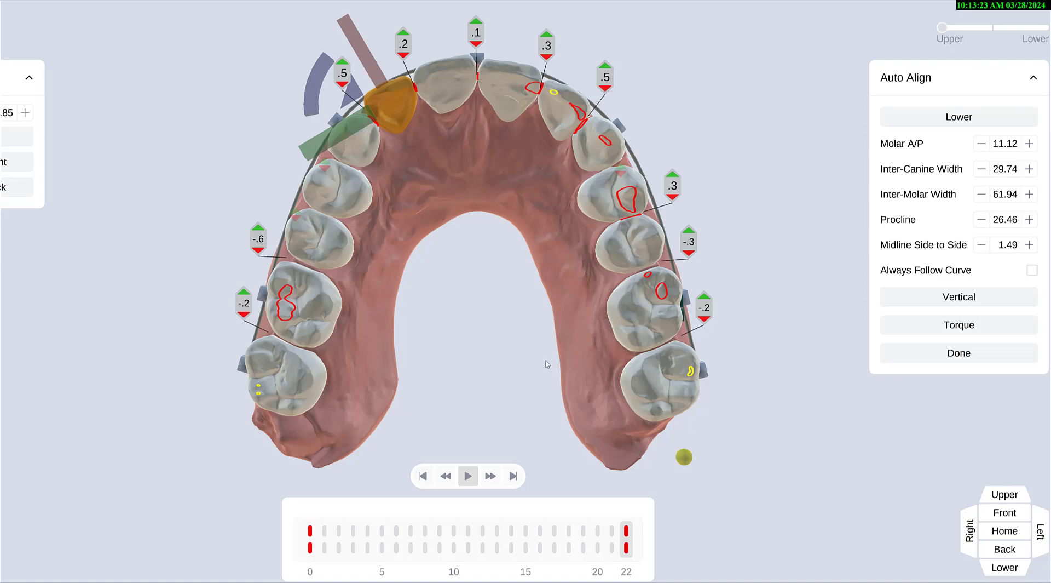
click(606, 194)
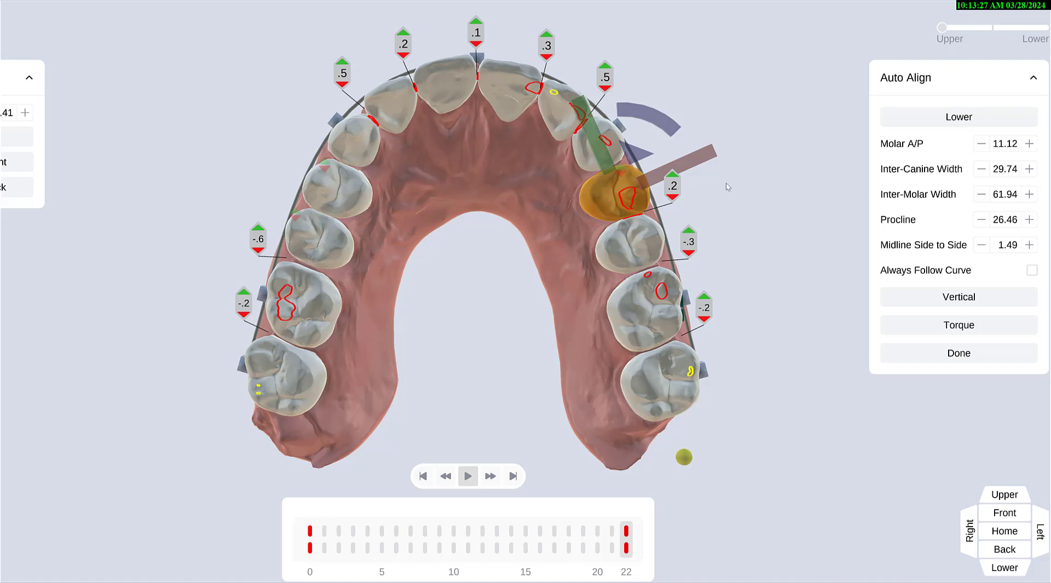
drag(703, 161, 703, 158)
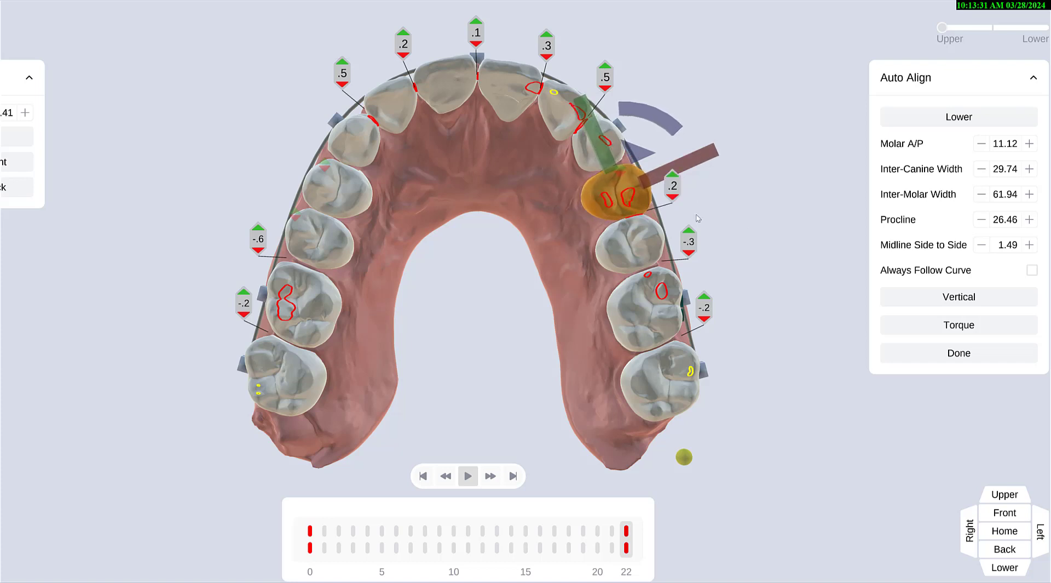
Step: Select the next premolar back, orbit around the arch, and select the upper midline bracket
click(628, 242)
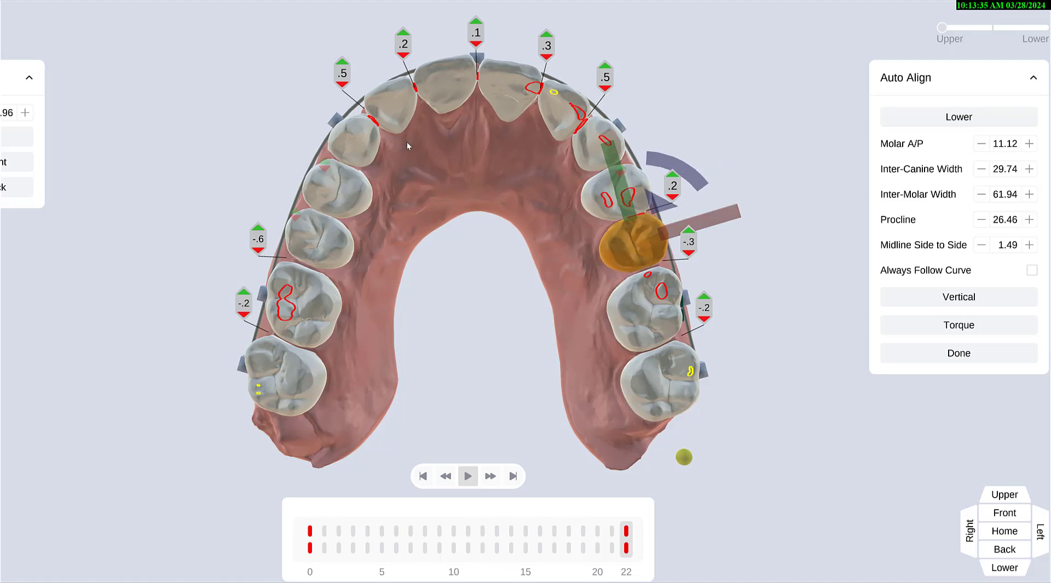
drag(491, 150, 290, 432)
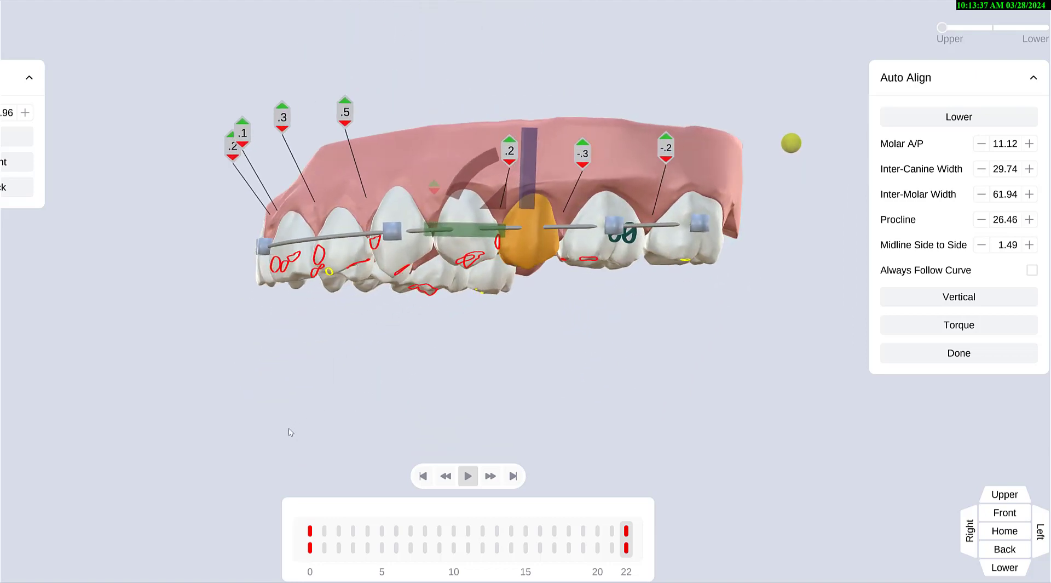
drag(416, 160, 684, 142)
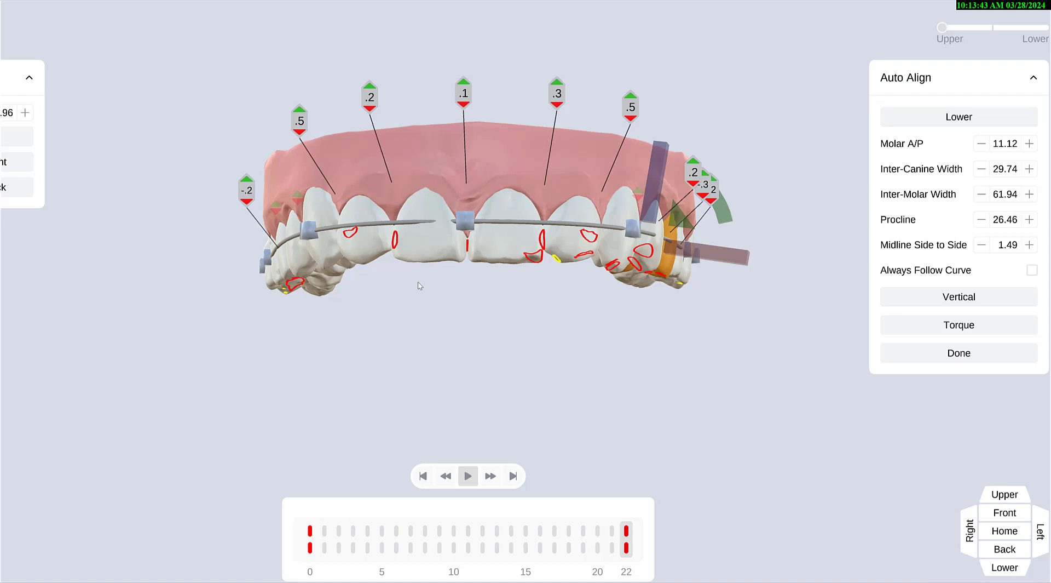
drag(502, 150, 483, 205)
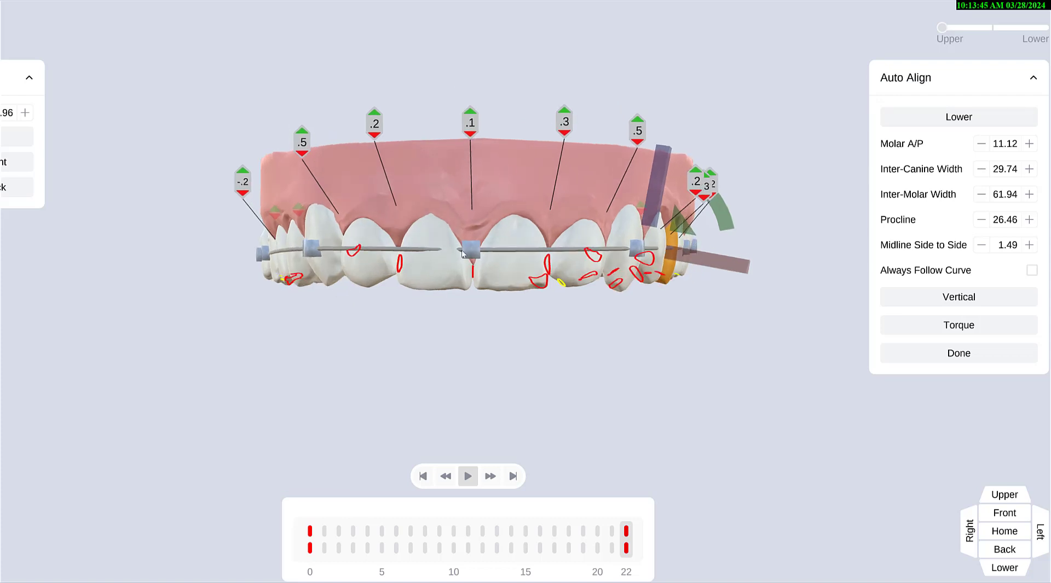
drag(451, 335, 466, 75)
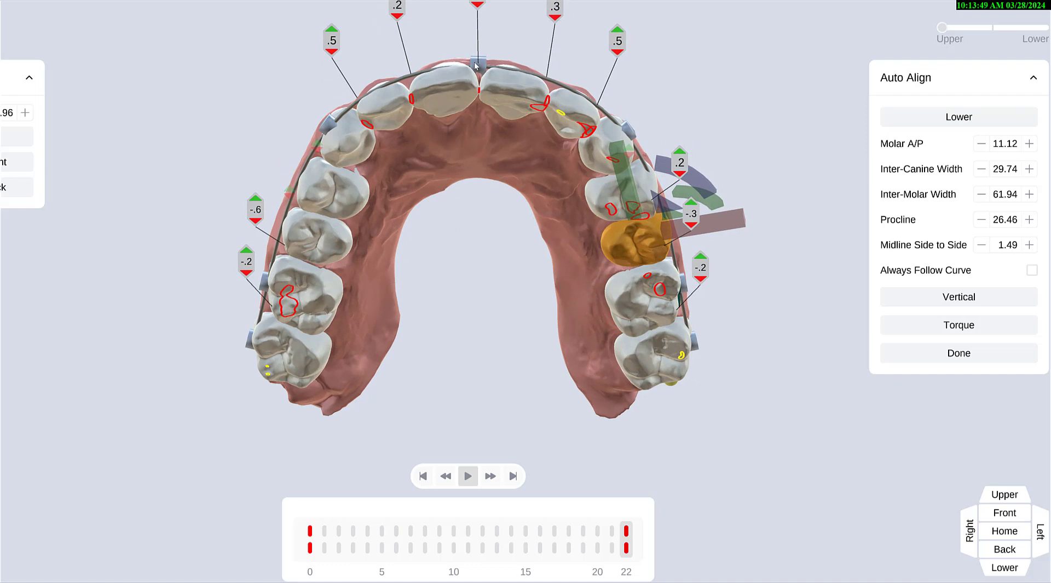
click(478, 63)
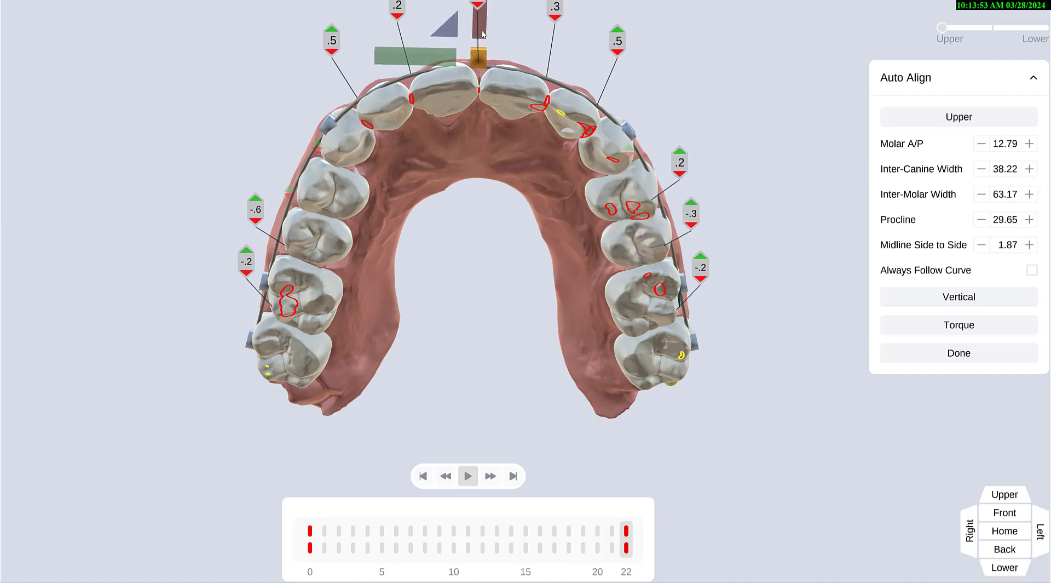
Step: Procline the upper incisors to 30.80 with midline 1.93, extending to 26 stages, and rotate the right canine
drag(483, 36, 462, 227)
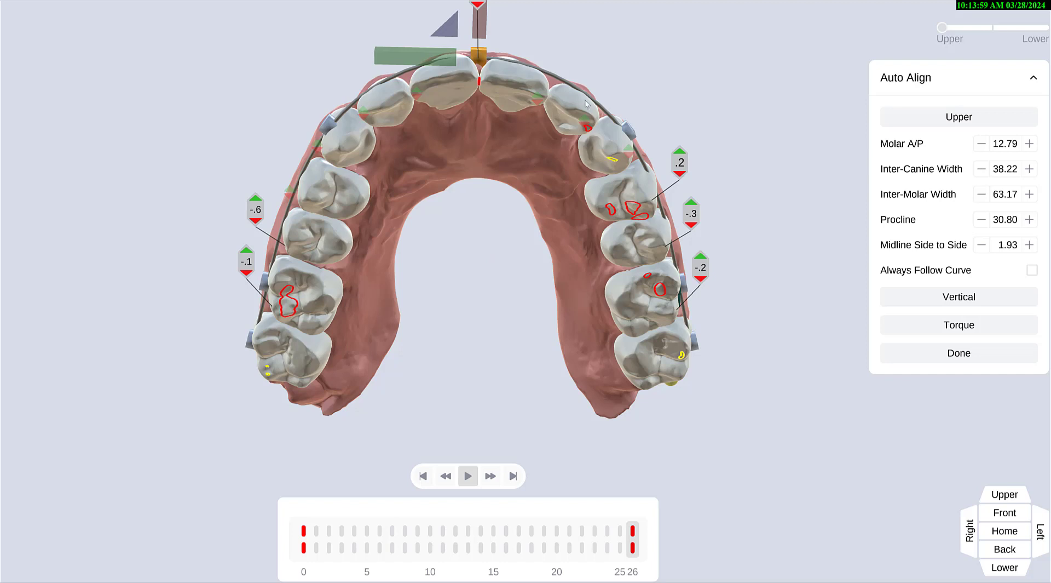
click(616, 143)
drag(633, 66, 641, 61)
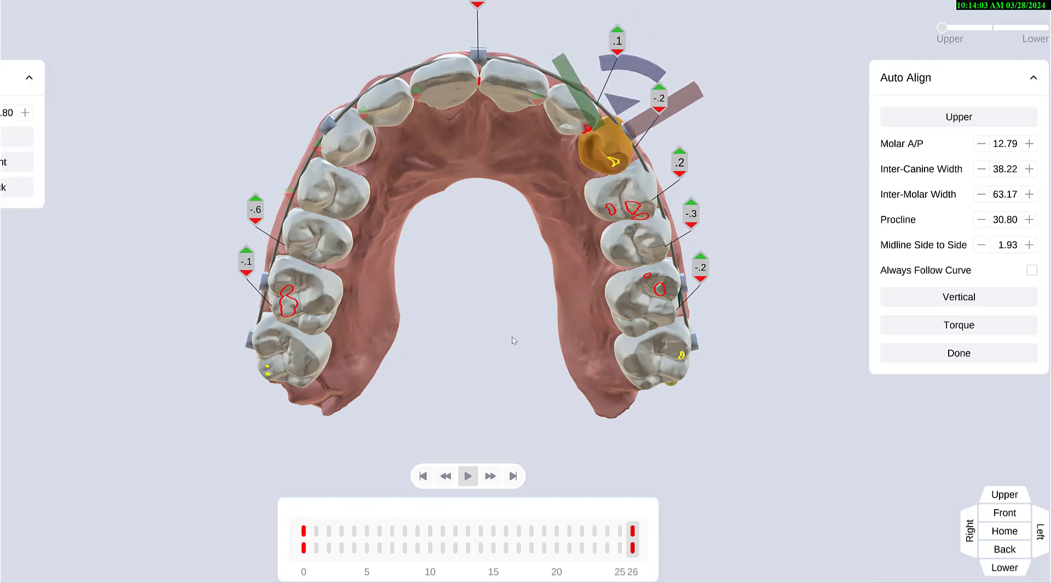